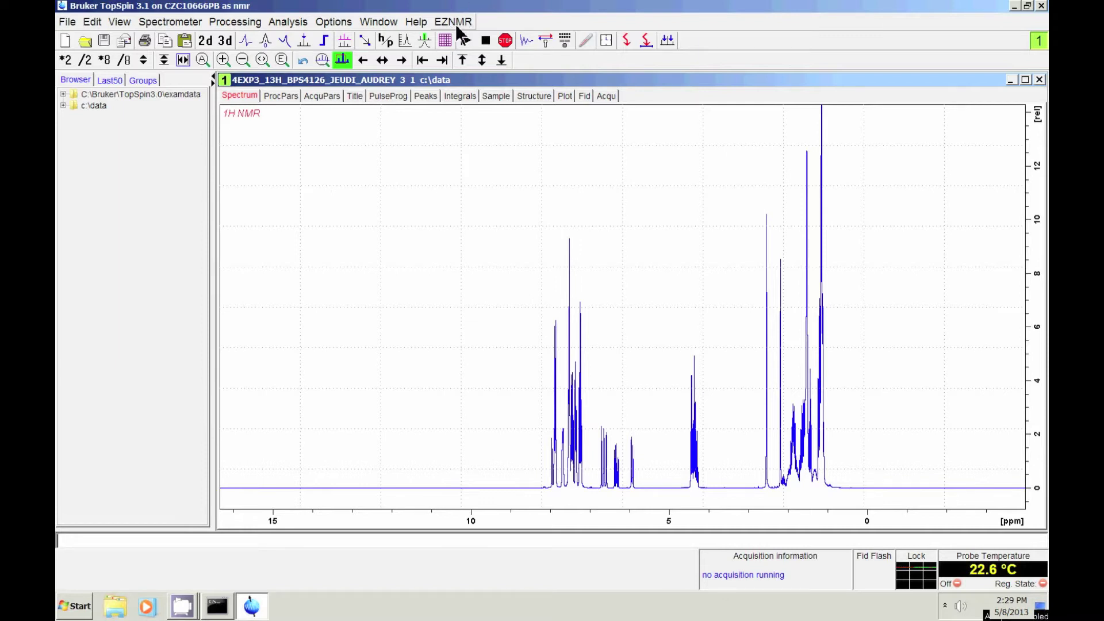
Step: Open the EZNMR menu from the TopSpin menu bar
left_click(457, 27)
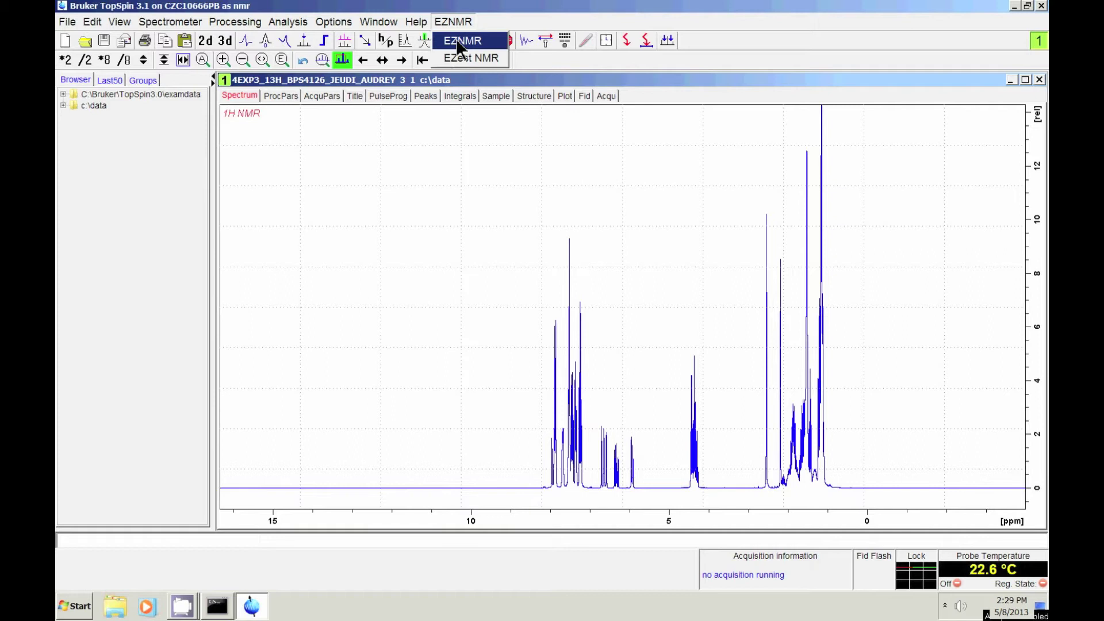
Step: Launch the Easy NMR panel and eject the previous sample from the magnet
left_click(460, 42)
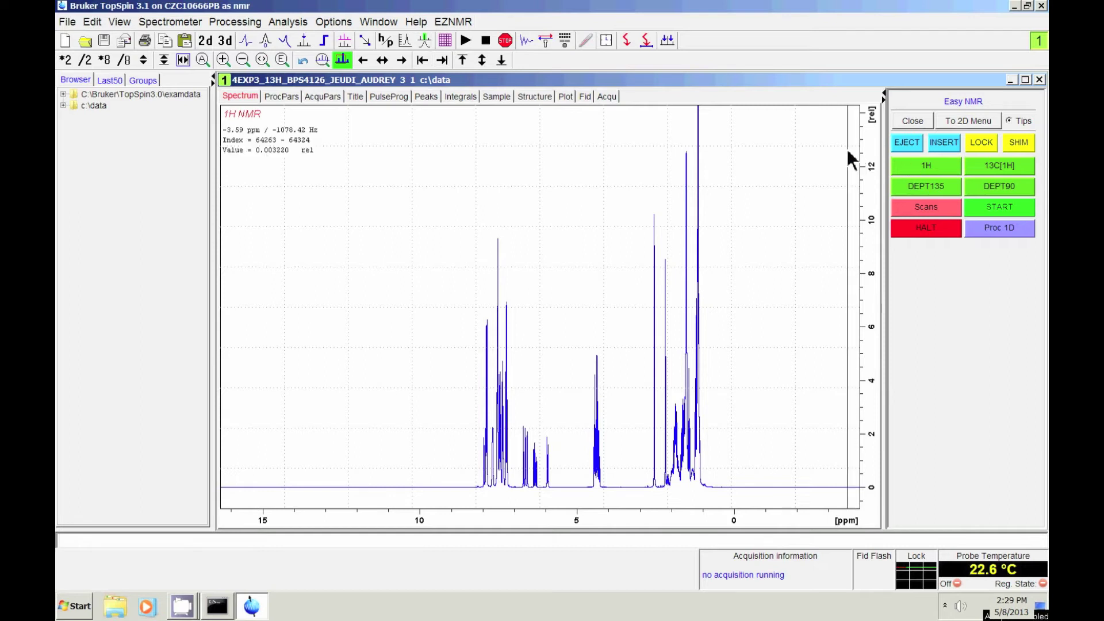
left_click(909, 144)
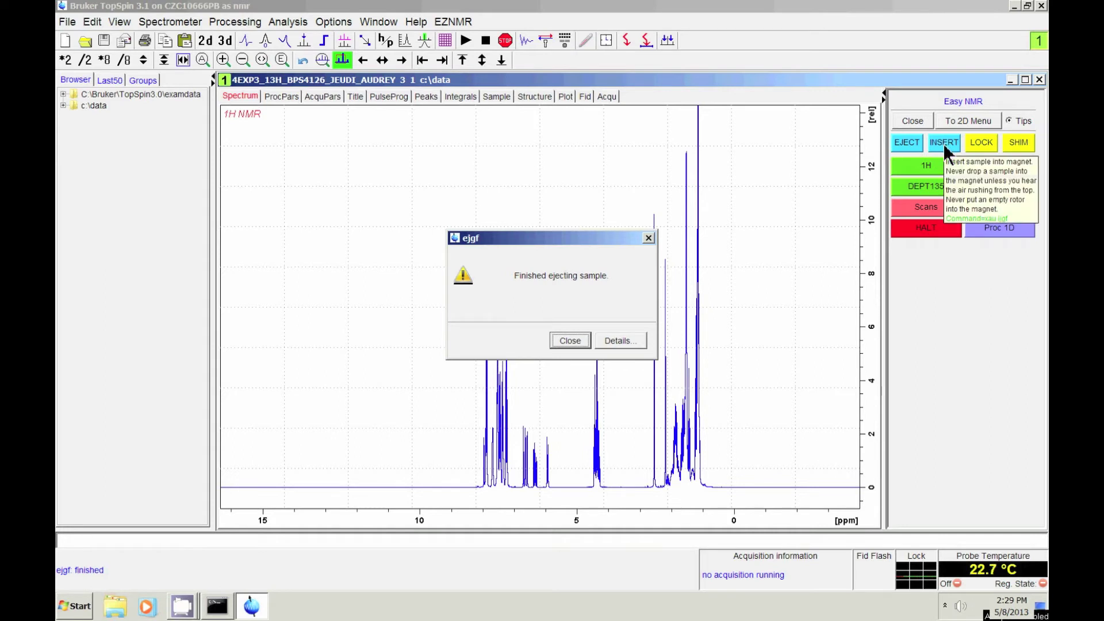
Step: Insert the new sample into the magnet using the Easy NMR INSERT button
left_click(945, 146)
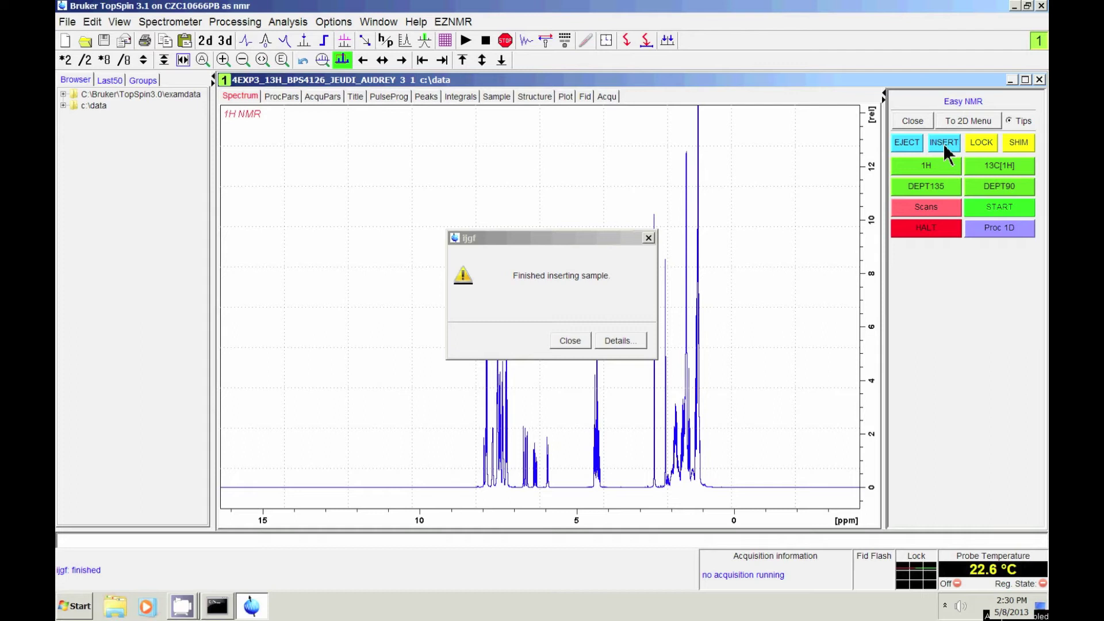
Step: Lock the spectrometer using CDCl3 (chloroform-d) as the solvent
left_click(981, 142)
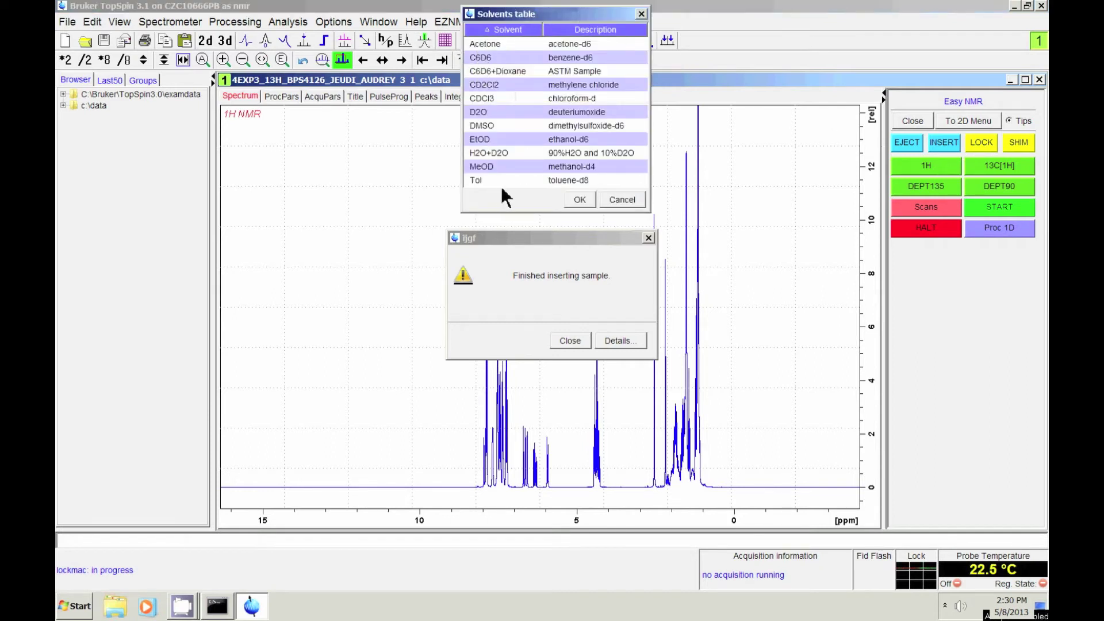
left_click(492, 101)
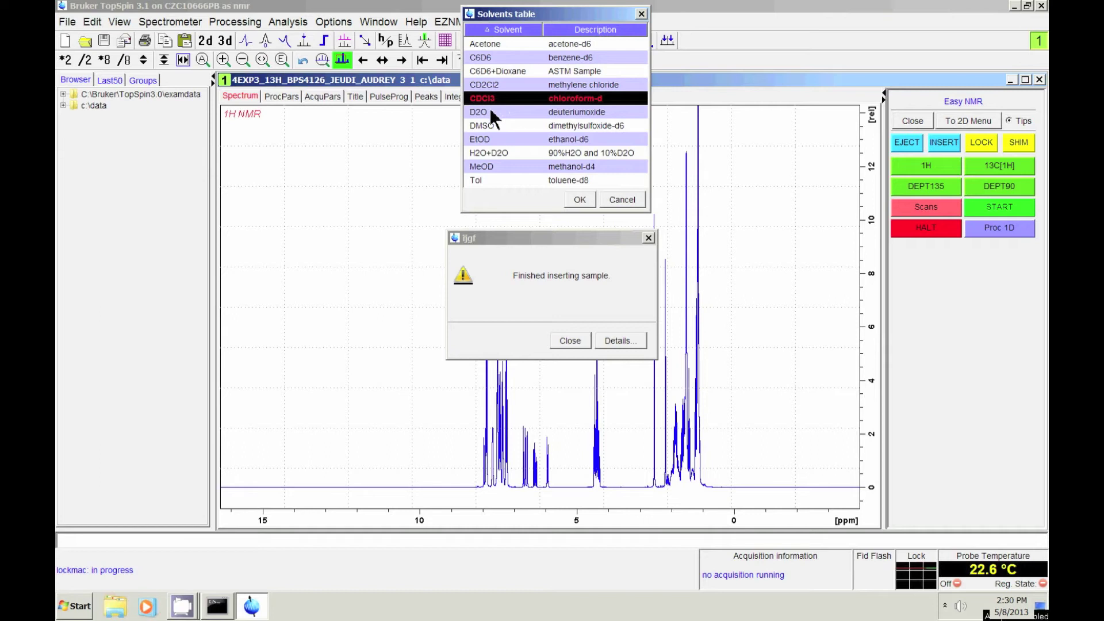
left_click(584, 199)
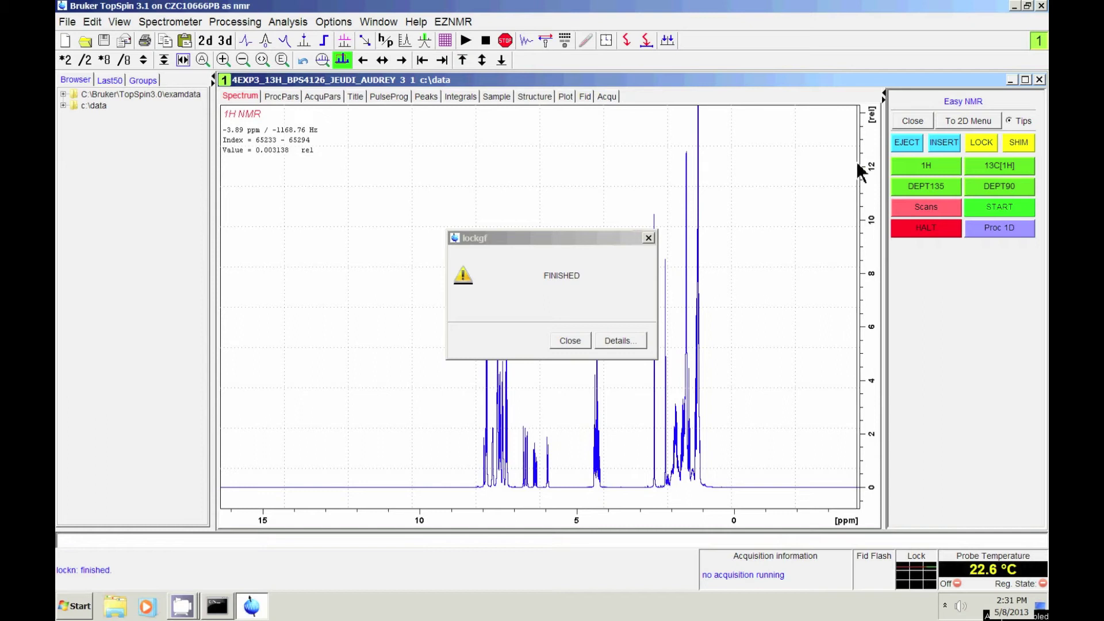
Step: Run gradient shimming on the new sample until SHIMMING FINISHED appears
left_click(1016, 143)
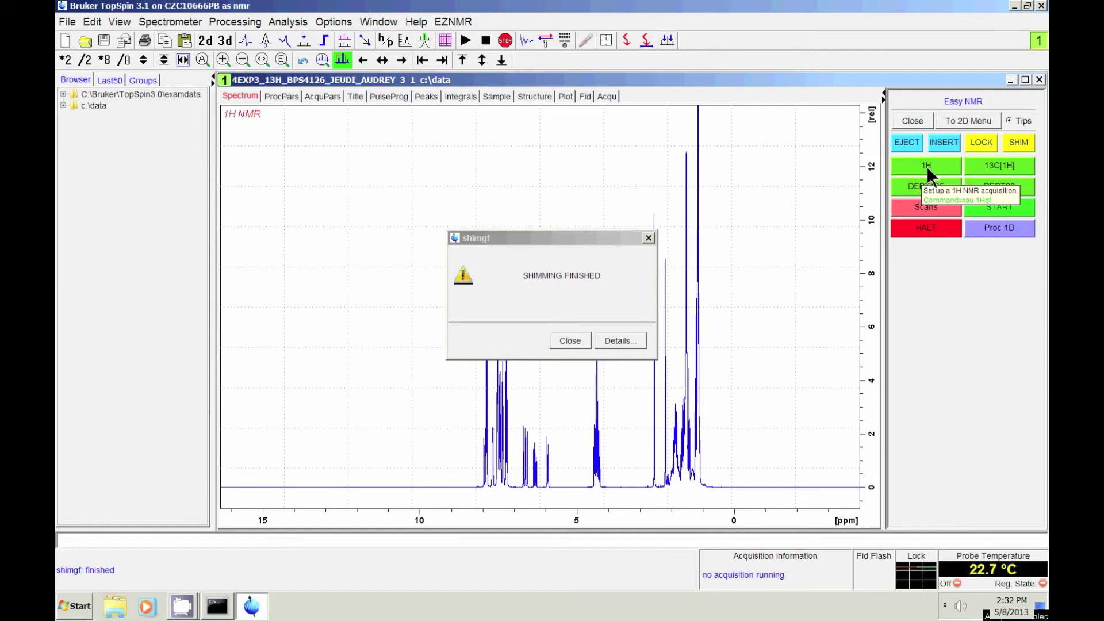
Step: Start a new 1Hgf acquisition setup and name the dataset gf_sample2
left_click(927, 165)
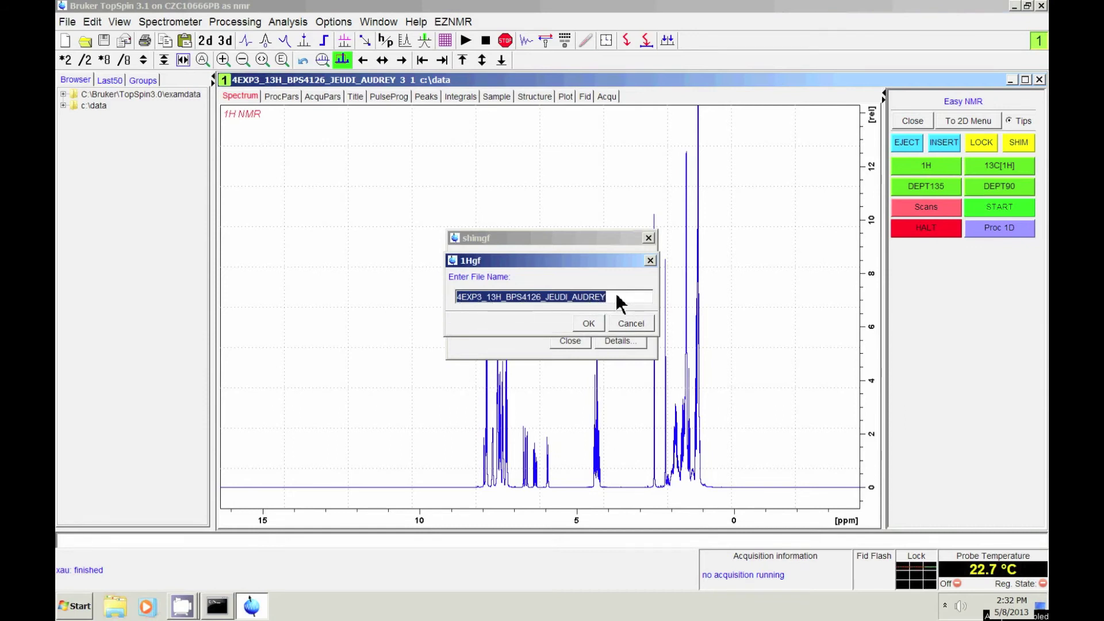
left_click(617, 295)
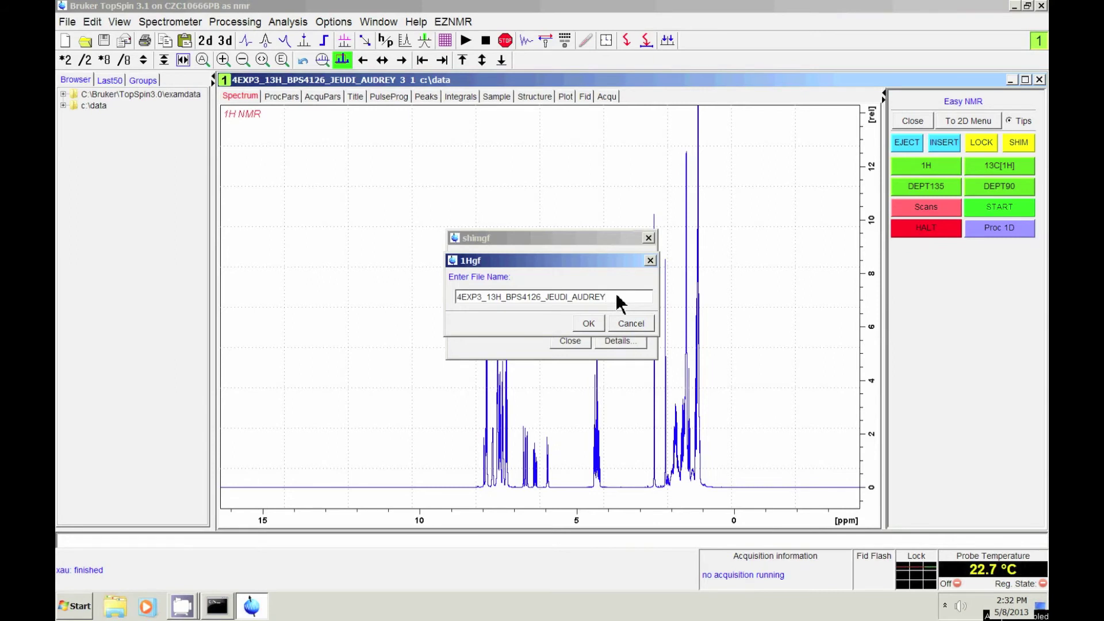
key("BackSpace")
key("BackSpace")
key("BackSpace")
key("BackSpace")
key("BackSpace")
key("BackSpace")
key("BackSpace")
key("BackSpace")
key("BackSpace")
key("BackSpace")
key("BackSpace")
key("BackSpace")
key("BackSpace")
key("BackSpace")
key("BackSpace")
key("BackSpace")
key("BackSpace")
key("BackSpace")
key("BackSpace")
key("BackSpace")
key("BackSpace")
key("BackSpace")
key("BackSpace")
key("BackSpace")
key("BackSpace")
key("BackSpace")
key("BackSpace")
key("BackSpace")
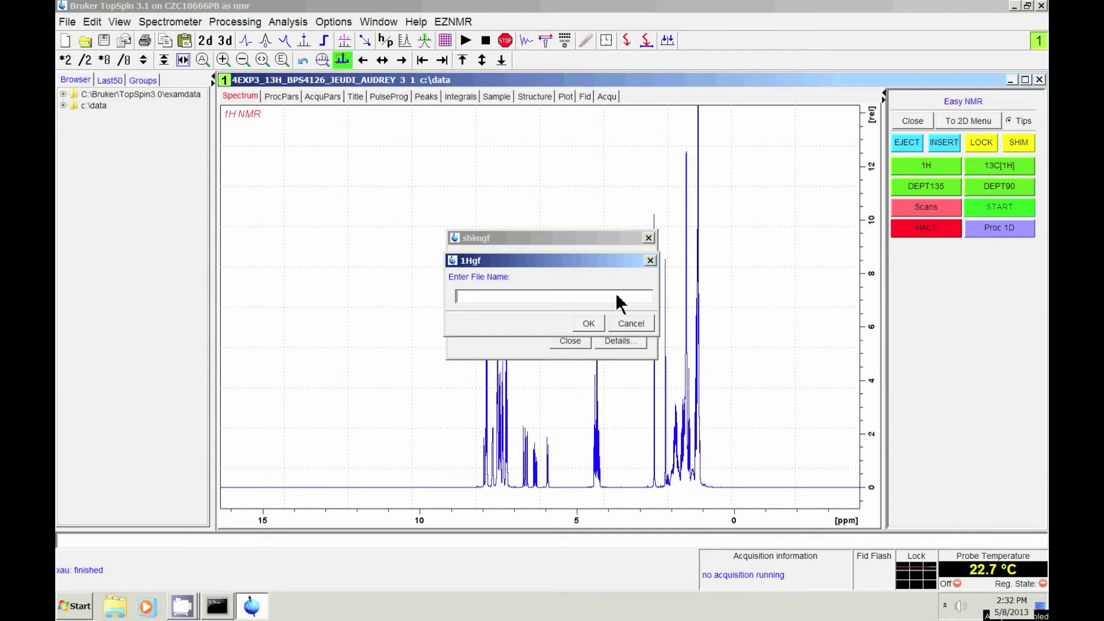
type("gf_sample2")
left_click(589, 324)
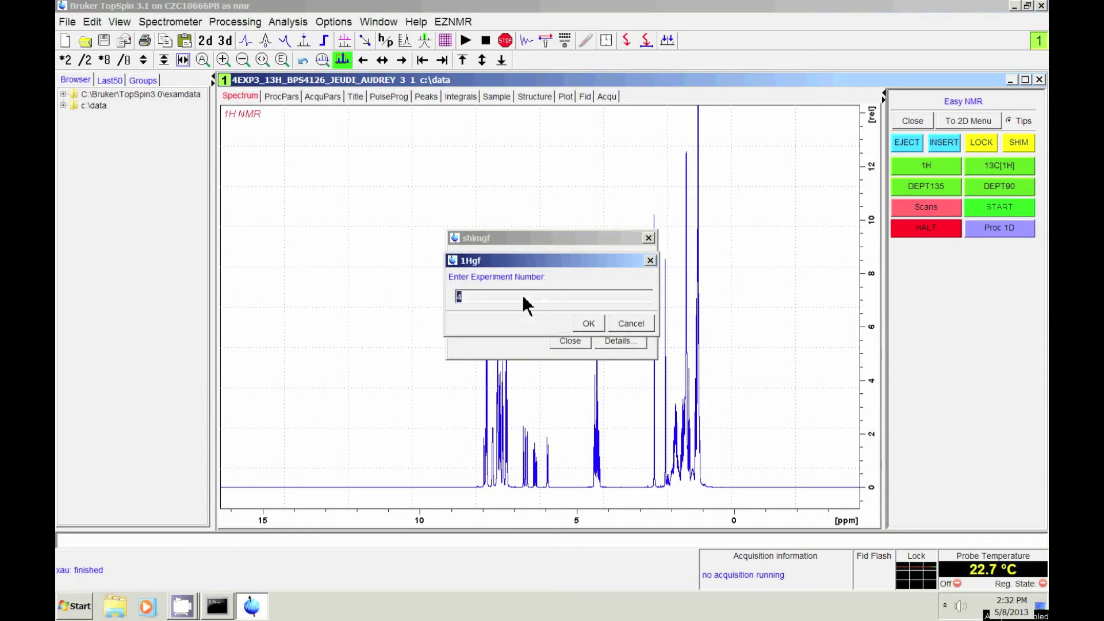
Step: Set the experiment number to 1 instead of the suggested 4
left_click(518, 298)
key("BackSpace")
type("1")
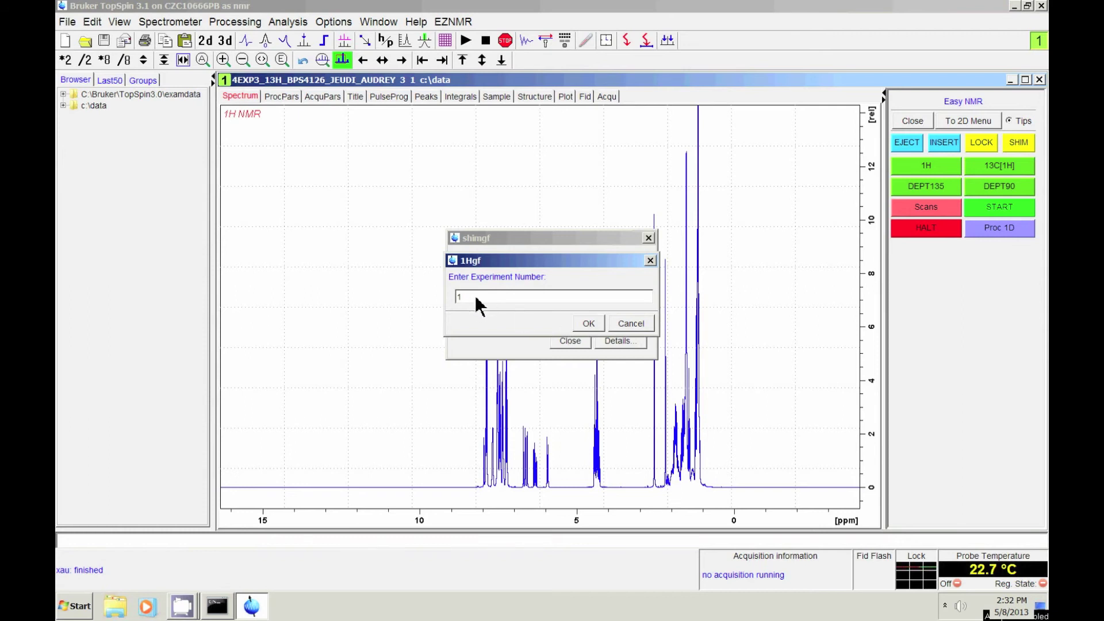
left_click(583, 323)
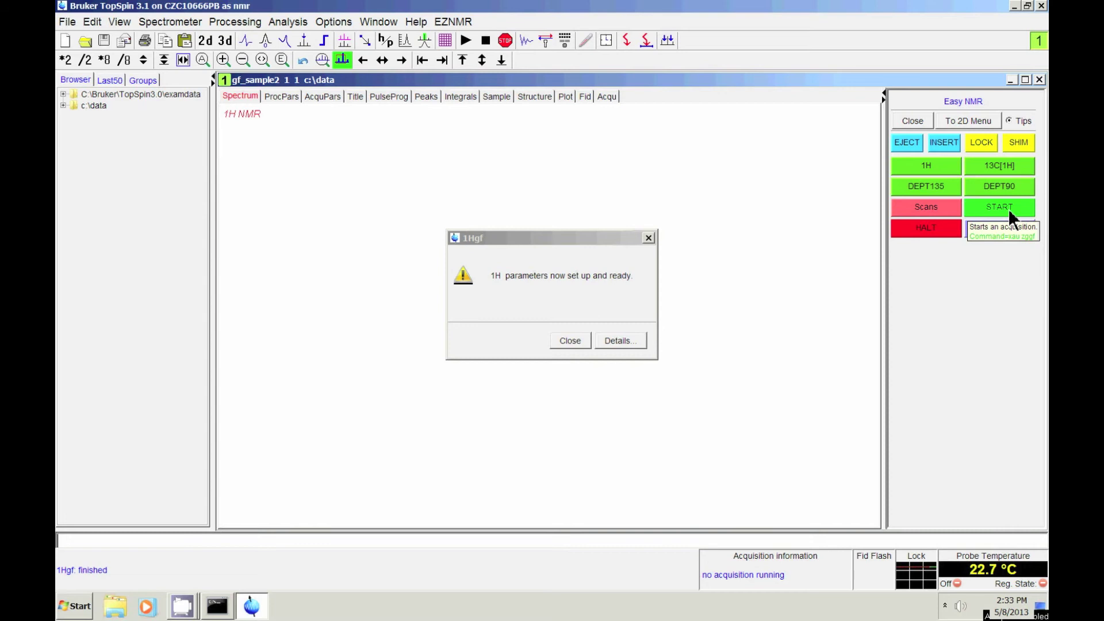
Step: Change the number of scans from 16 to 8
left_click(923, 216)
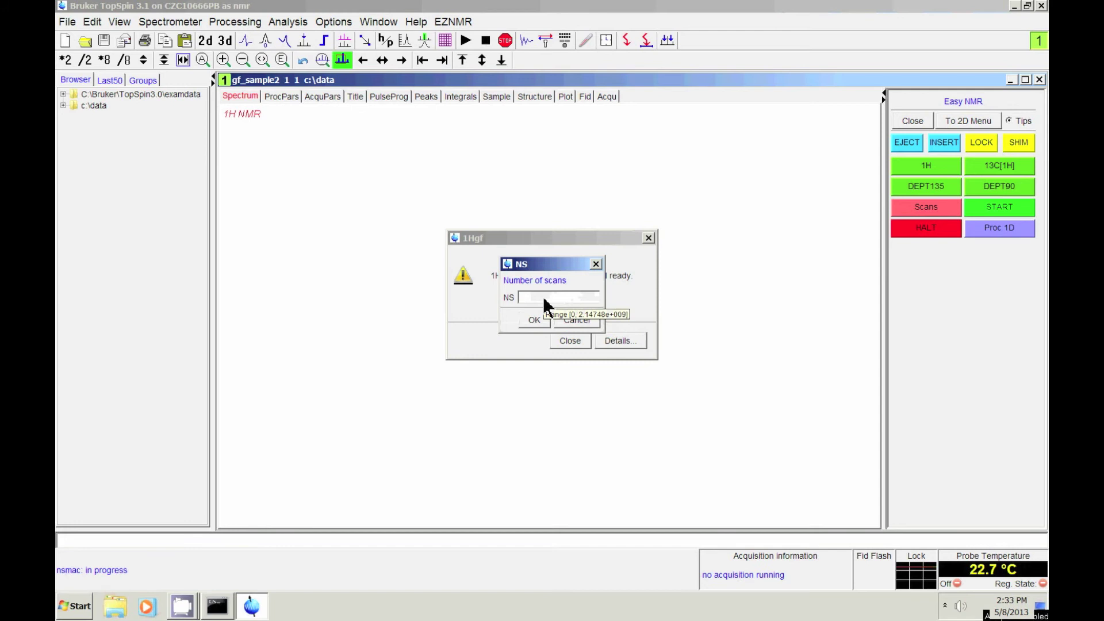
key("BackSpace")
key("BackSpace")
left_click(534, 319)
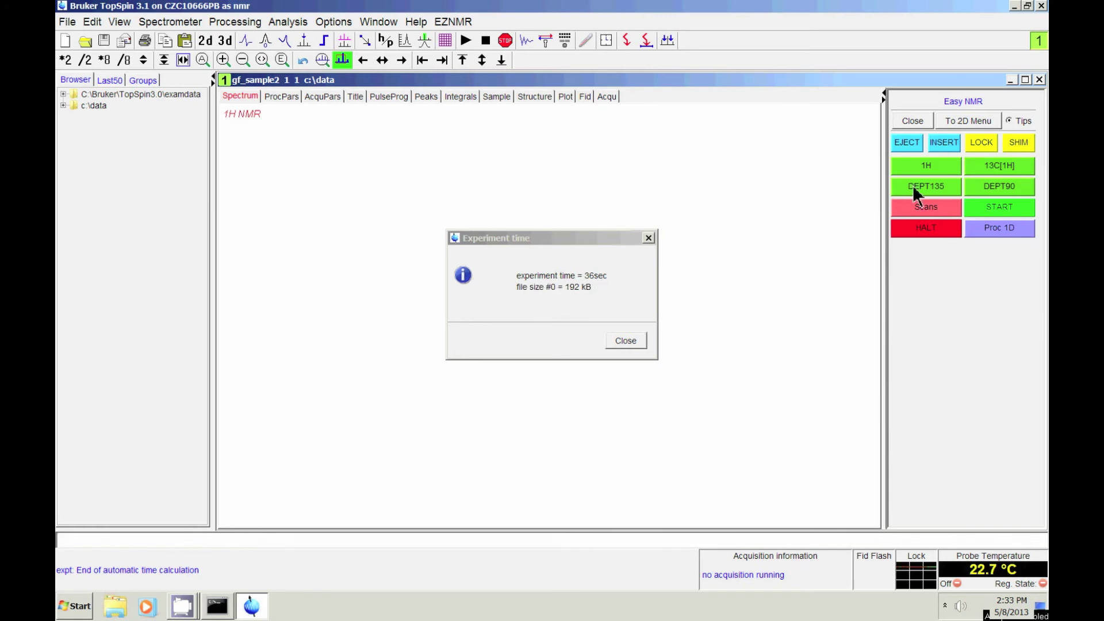
Step: Acquire the 8-scan 1H spectrum of gf_sample2 and process it with Proc 1D
left_click(998, 207)
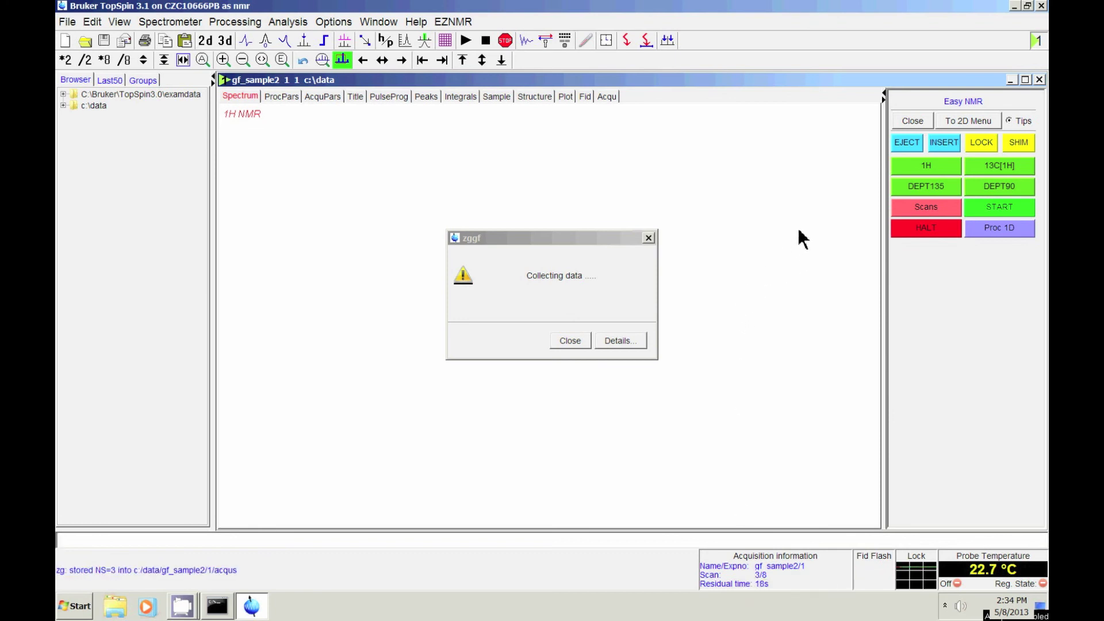
left_click(1009, 232)
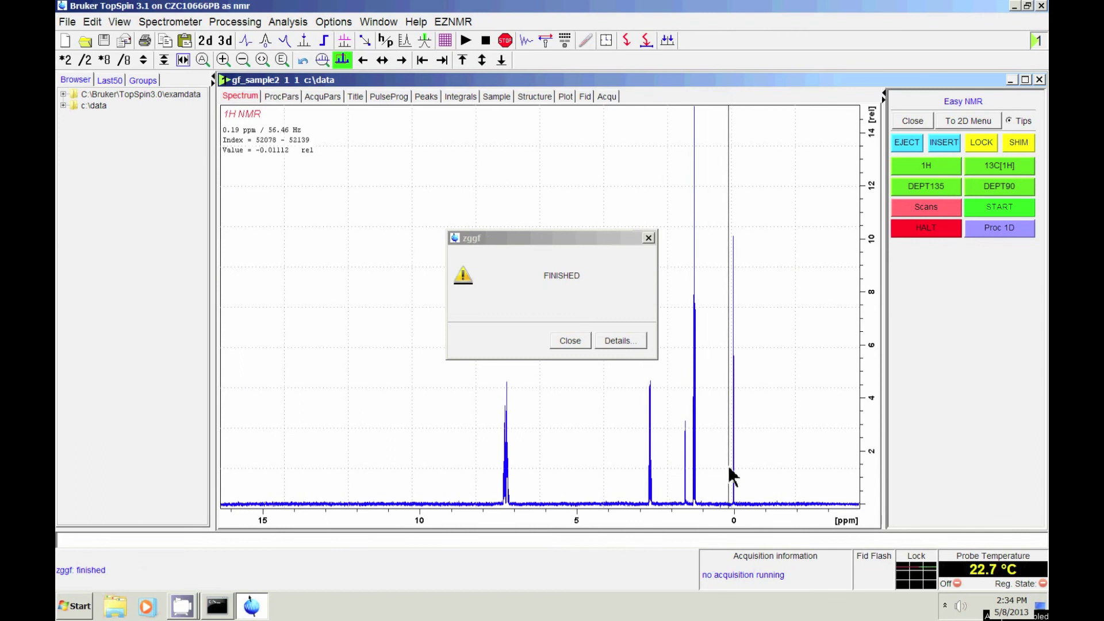
Step: Dismiss the zggf FINISHED message to reveal the gf_sample2 spectrum
left_click(567, 343)
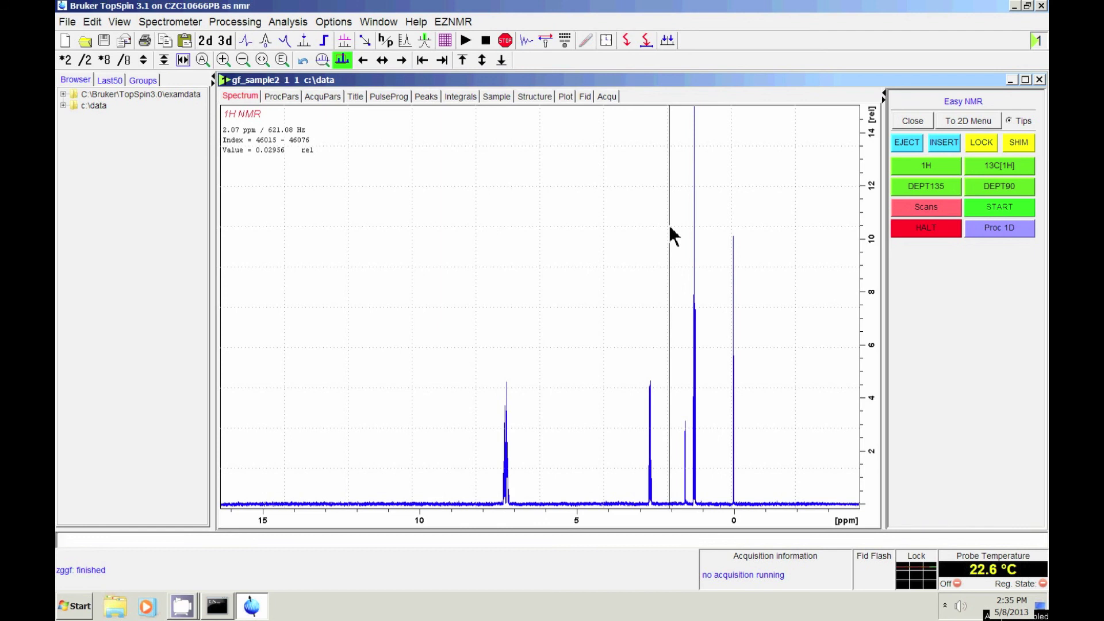
Step: Eject the gf_sample2 sample from the magnet and insert the dummy sample in its place
left_click(912, 143)
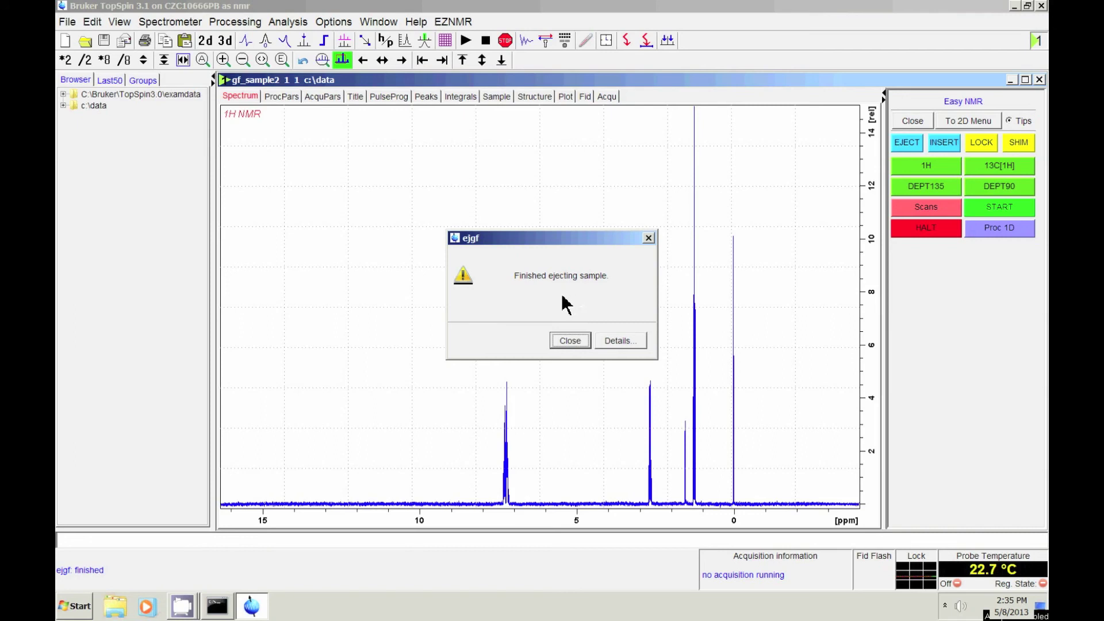
left_click(939, 142)
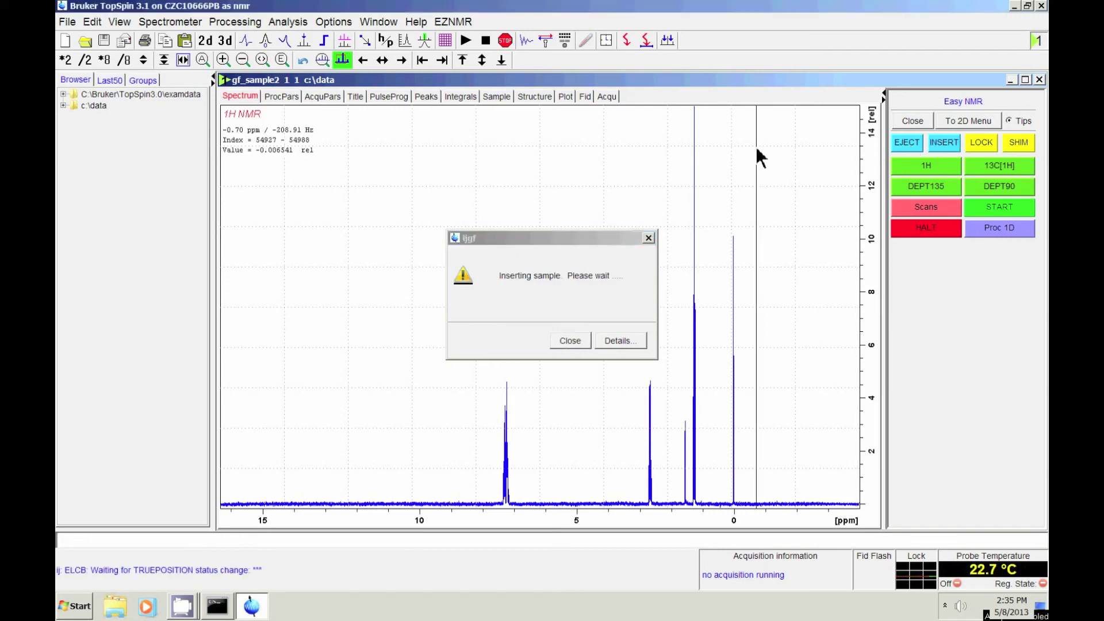